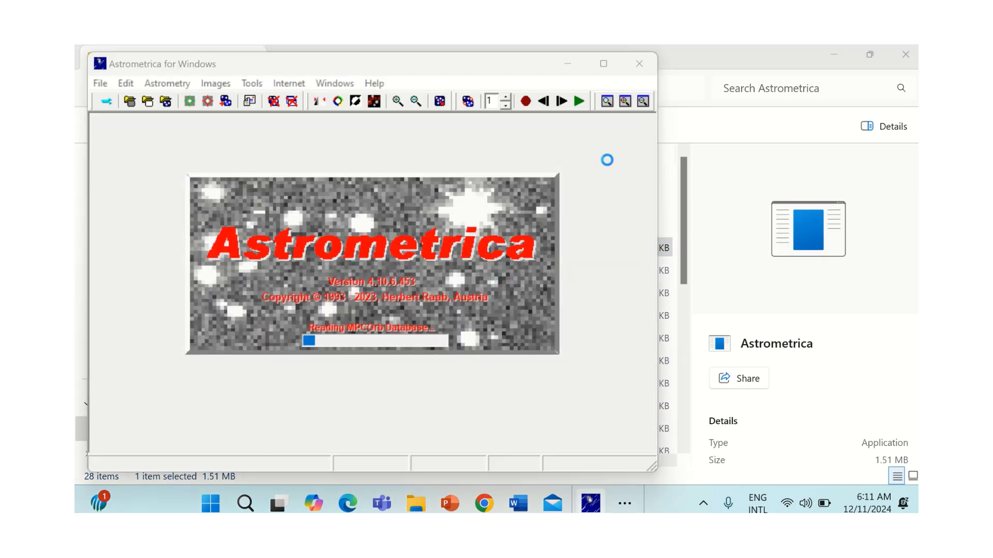
Step: Maximize the window and browse for images to load in the IMAGES 10 DEC folder under ABM NASA TRIP on drive C
{"action": "left_click", "coordinate": [604, 64]}
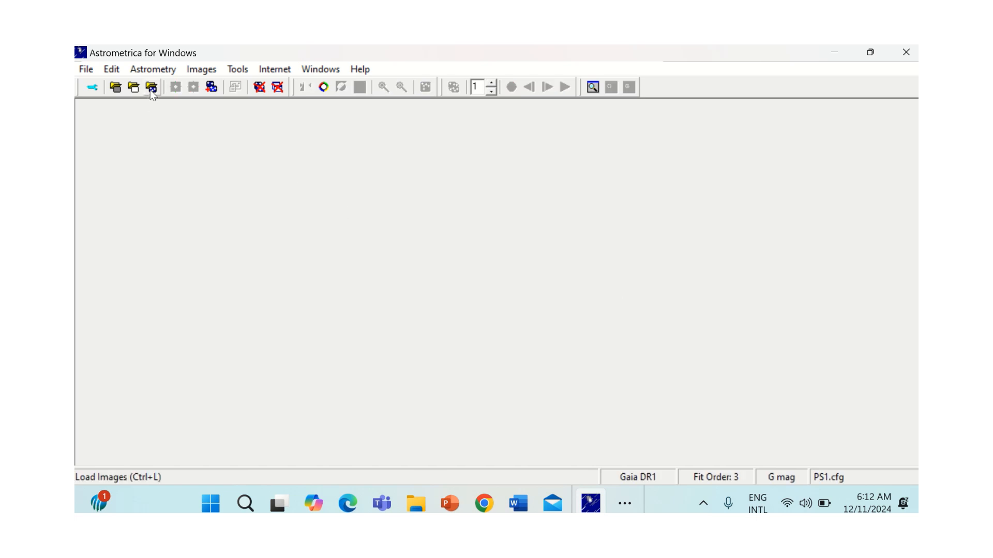
{"action": "left_click", "coordinate": [152, 89]}
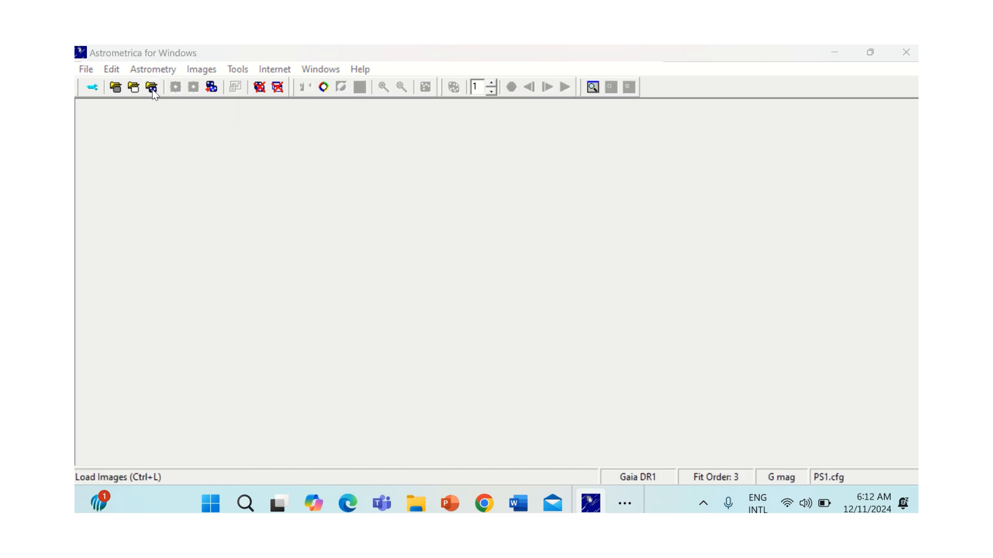
{"action": "left_click", "coordinate": [554, 131]}
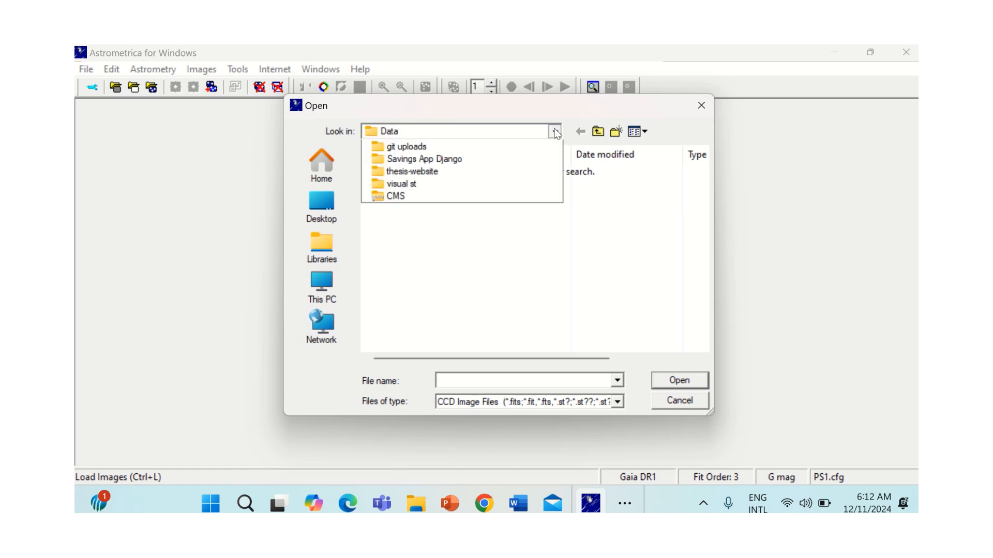
{"action": "left_click", "coordinate": [408, 307]}
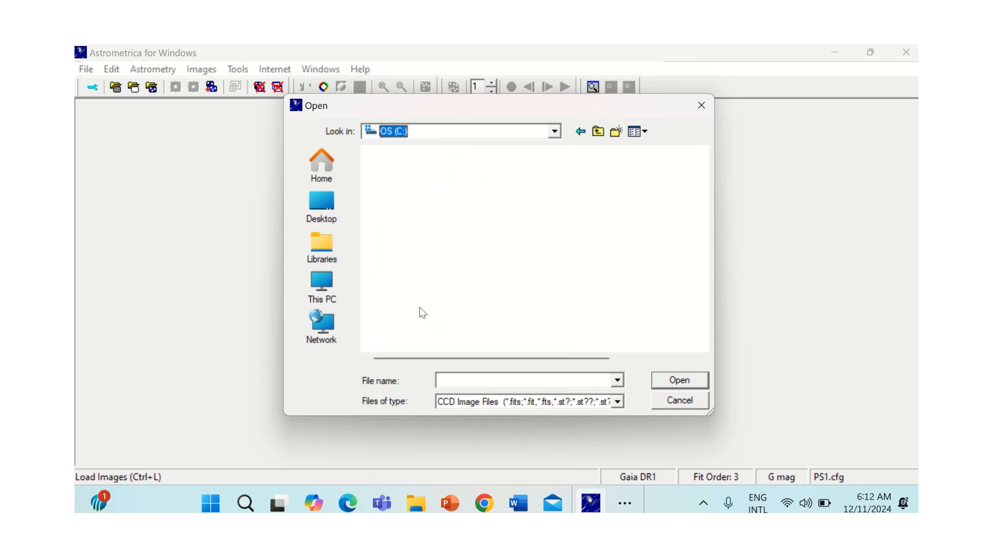
{"action": "scroll", "coordinate": [440, 269], "scroll_direction": "up", "scroll_amount": 2}
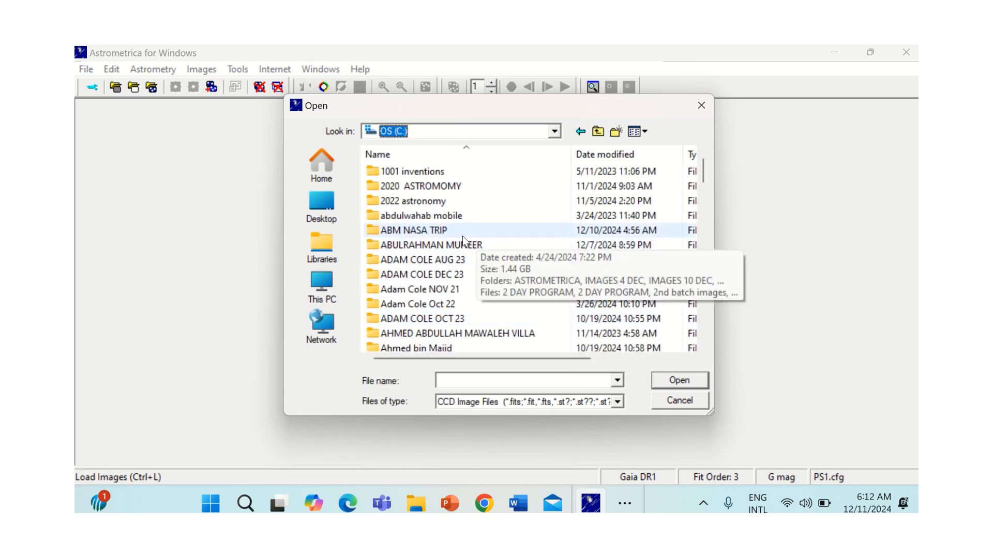
{"action": "double_click", "coordinate": [446, 230]}
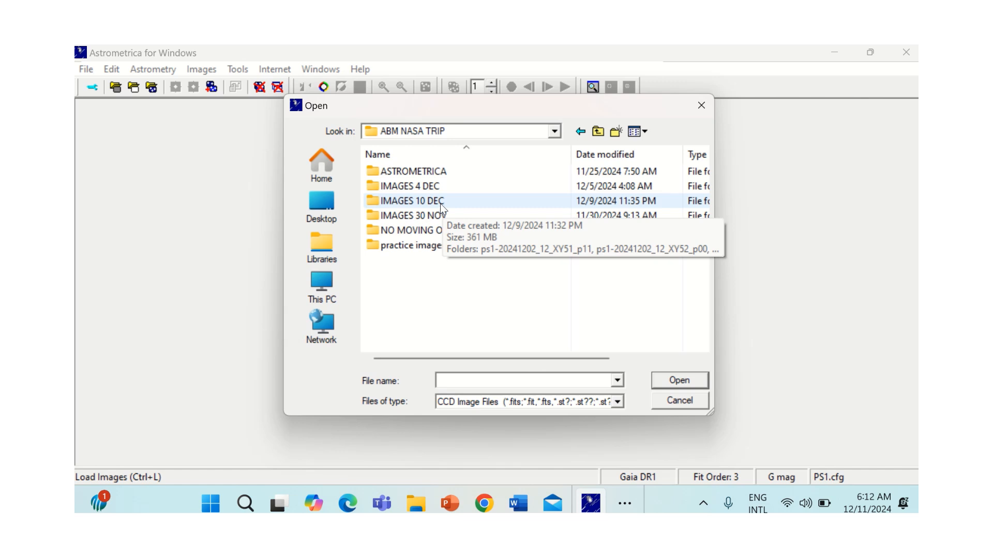
{"action": "double_click", "coordinate": [440, 204]}
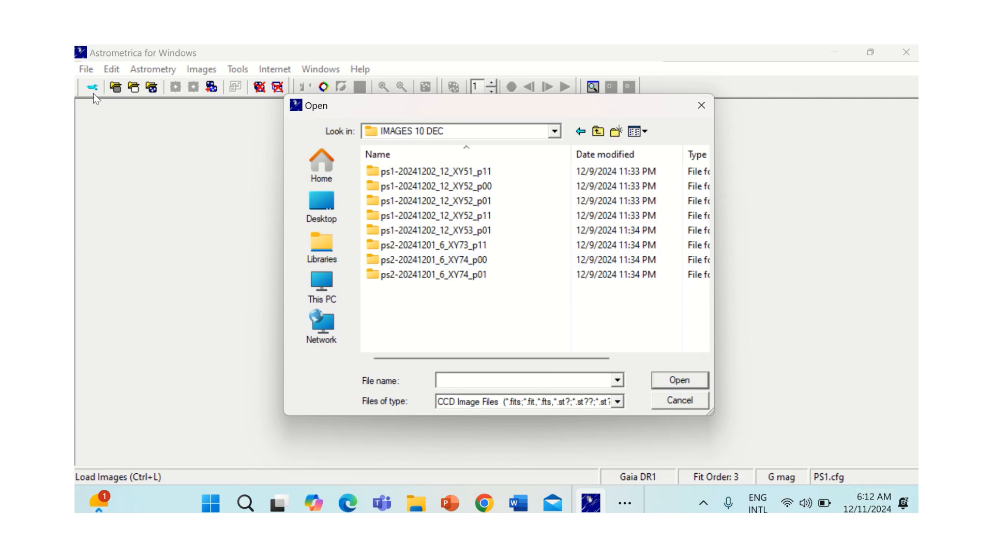
Step: Load all four FITS images from the XY51_p11 subfolder of ps1-20241202_12_XY51_p11
{"action": "double_click", "coordinate": [454, 172]}
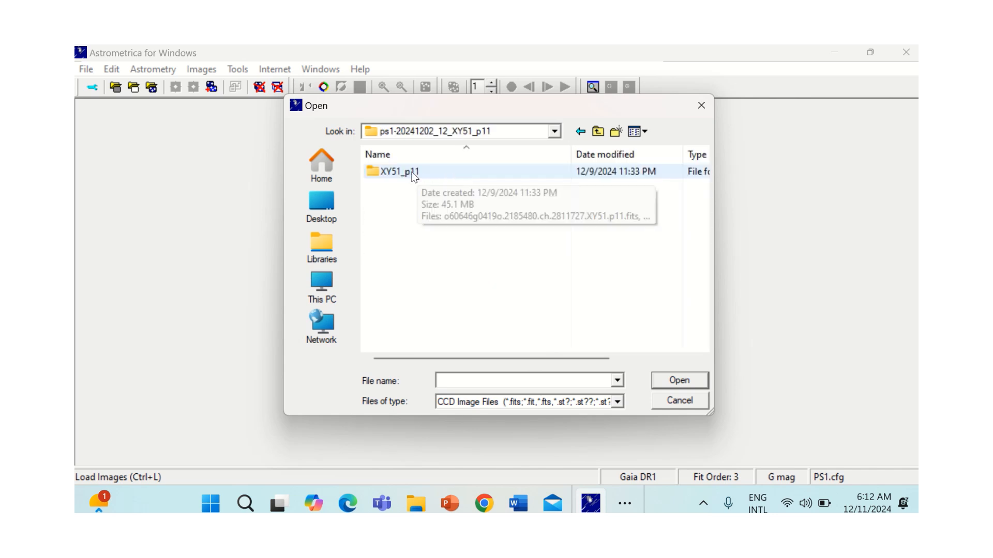
{"action": "double_click", "coordinate": [421, 175]}
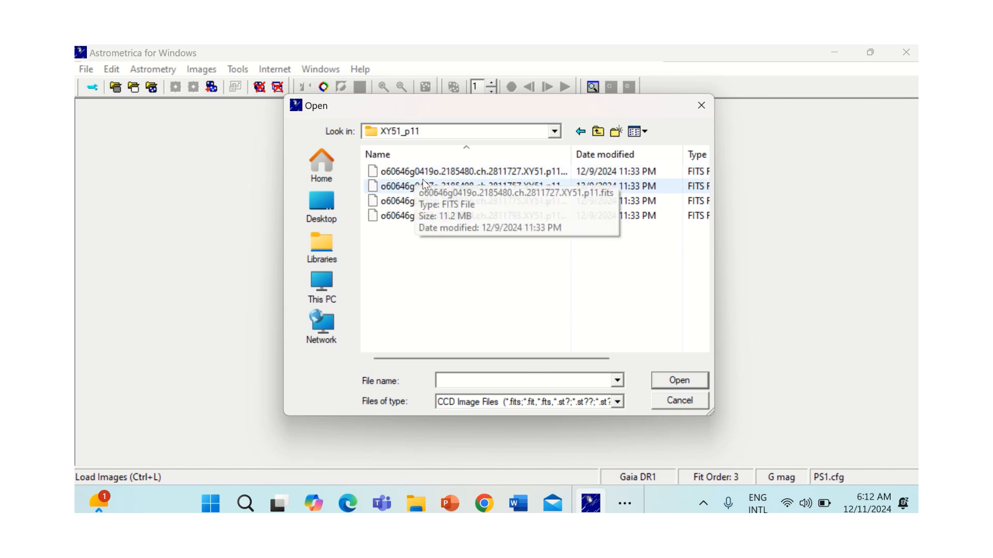
{"action": "left_click", "coordinate": [435, 174]}
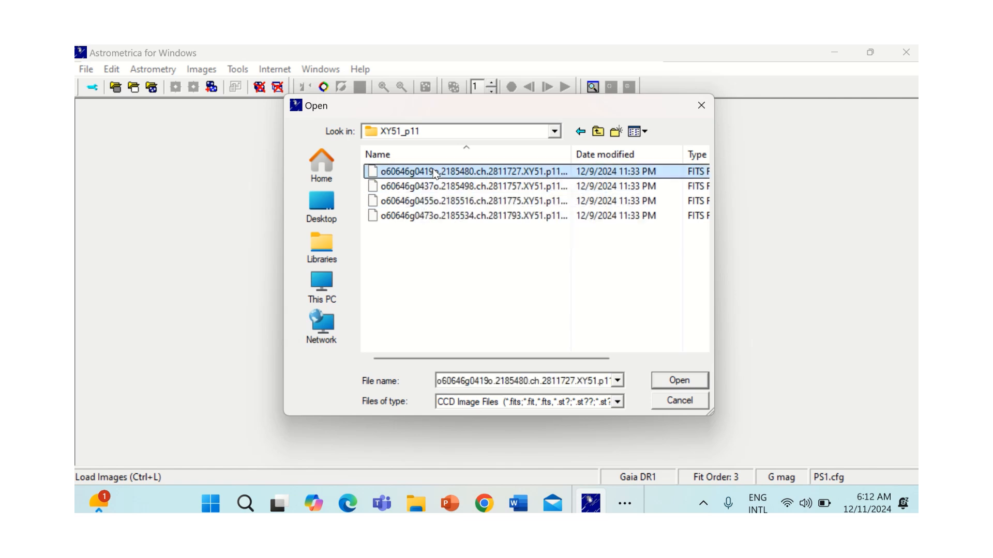
{"action": "key", "text": "ctrl+a"}
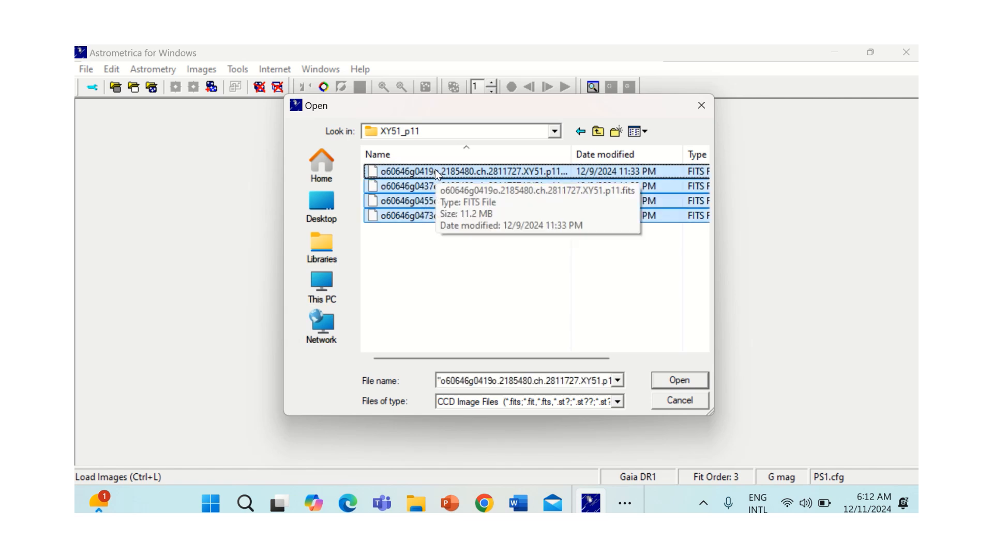
{"action": "left_click", "coordinate": [676, 381]}
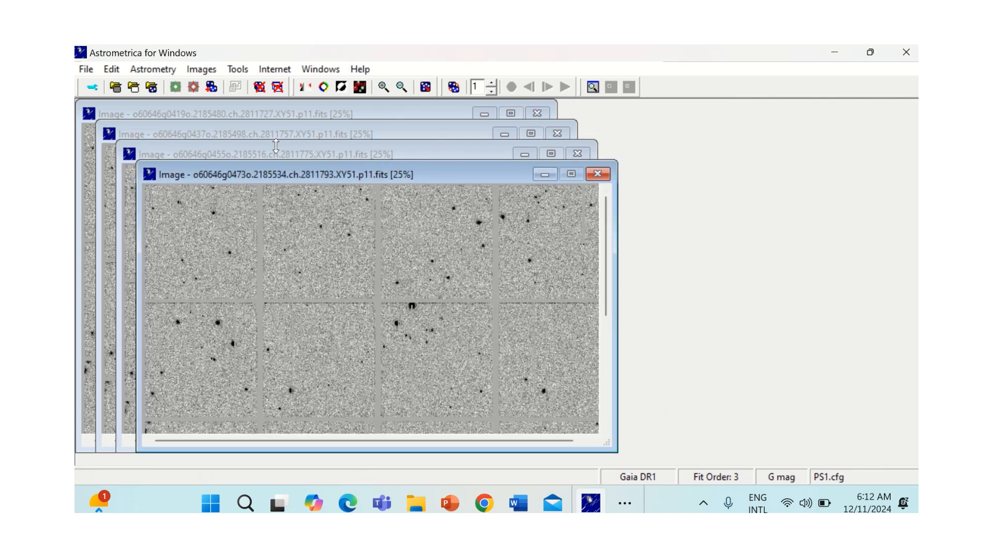
Step: Run the astrometric data reduction on the loaded images with the offered coordinates and close the results
{"action": "left_click", "coordinate": [176, 88]}
{"action": "left_click", "coordinate": [470, 344]}
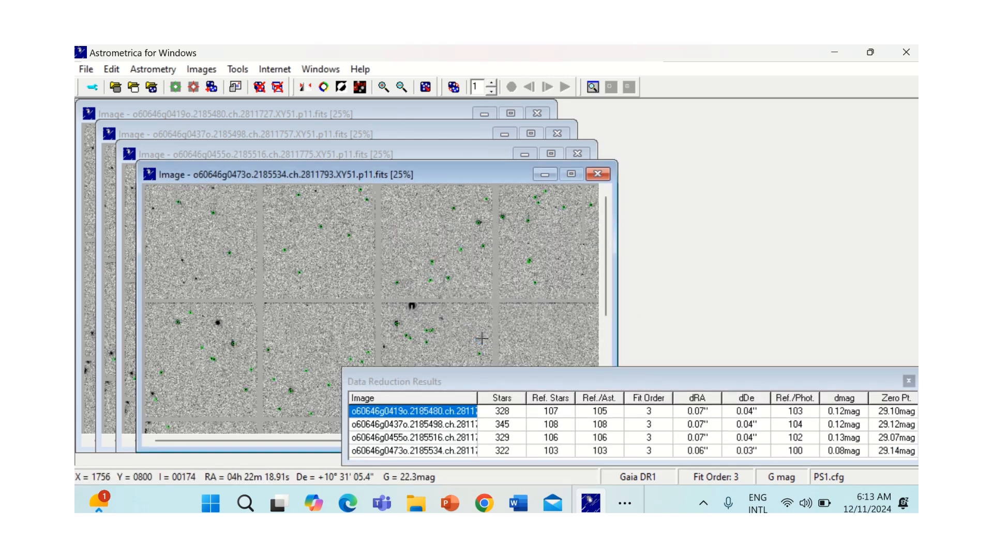
{"action": "left_click", "coordinate": [909, 382]}
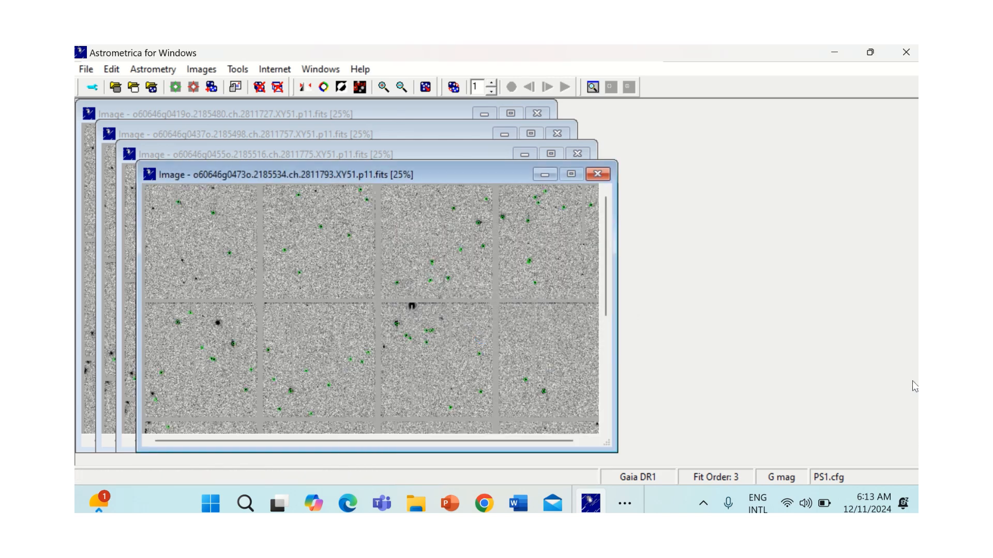
Step: Run moving object detection with the offered coordinates, then dismiss the object verification and the data reduction results
{"action": "left_click", "coordinate": [194, 88]}
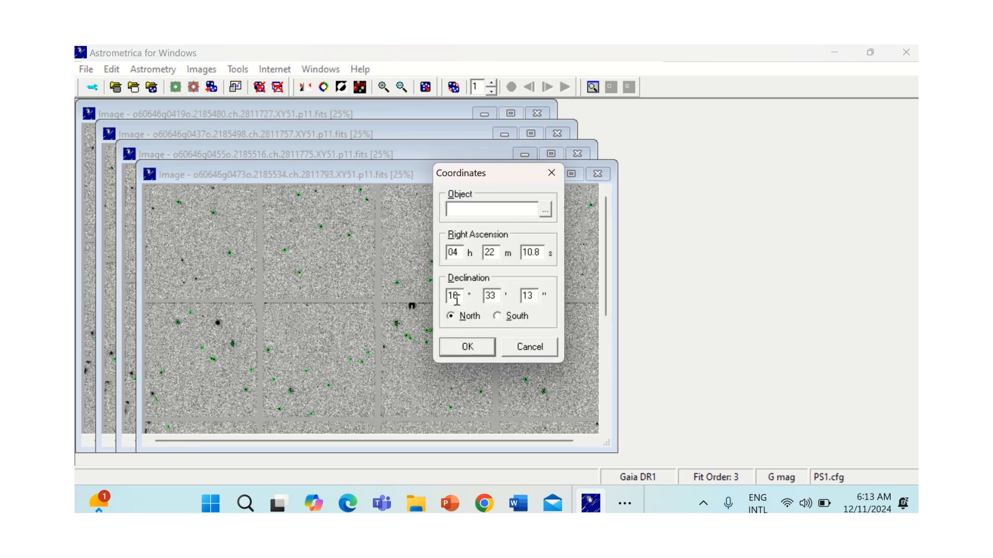
{"action": "left_click", "coordinate": [468, 346]}
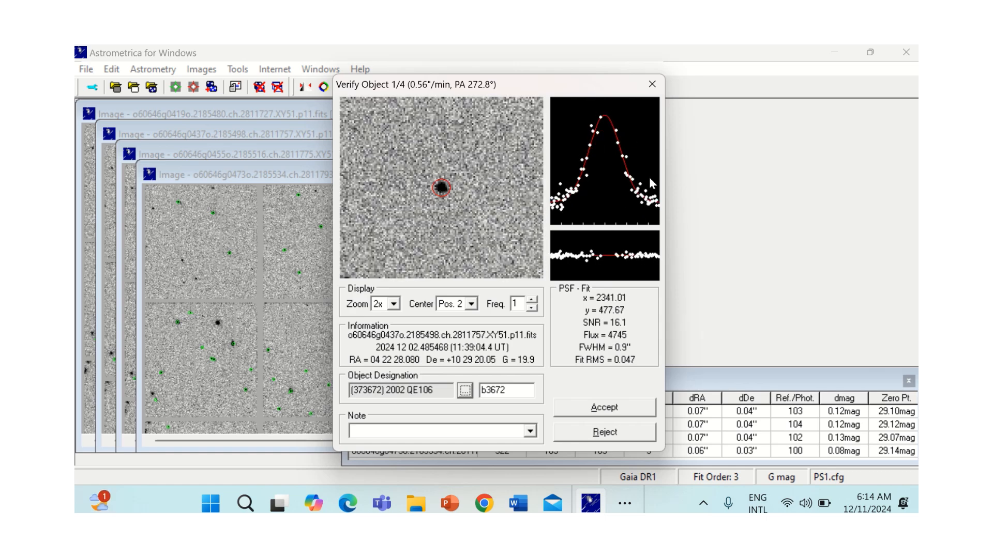
{"action": "left_click", "coordinate": [650, 85]}
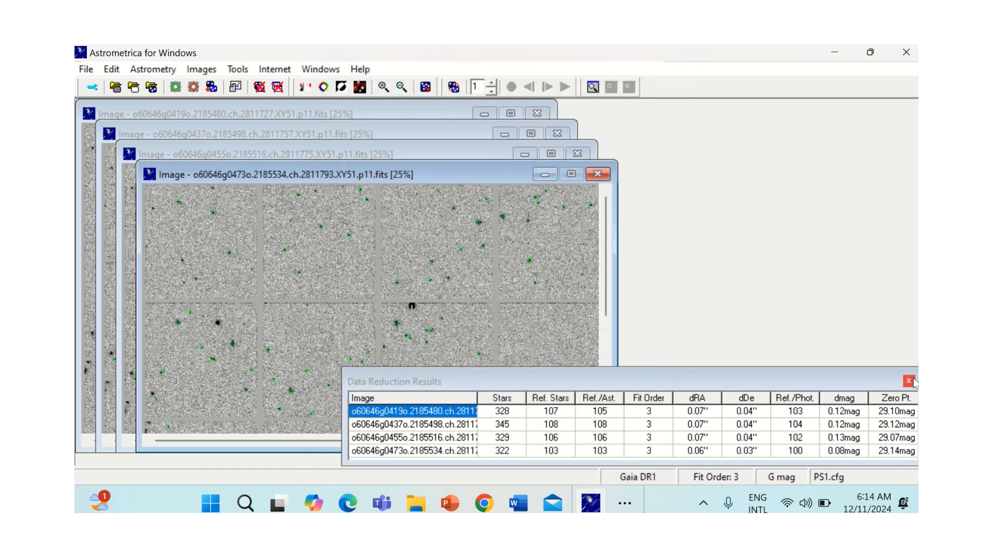
{"action": "left_click", "coordinate": [909, 381]}
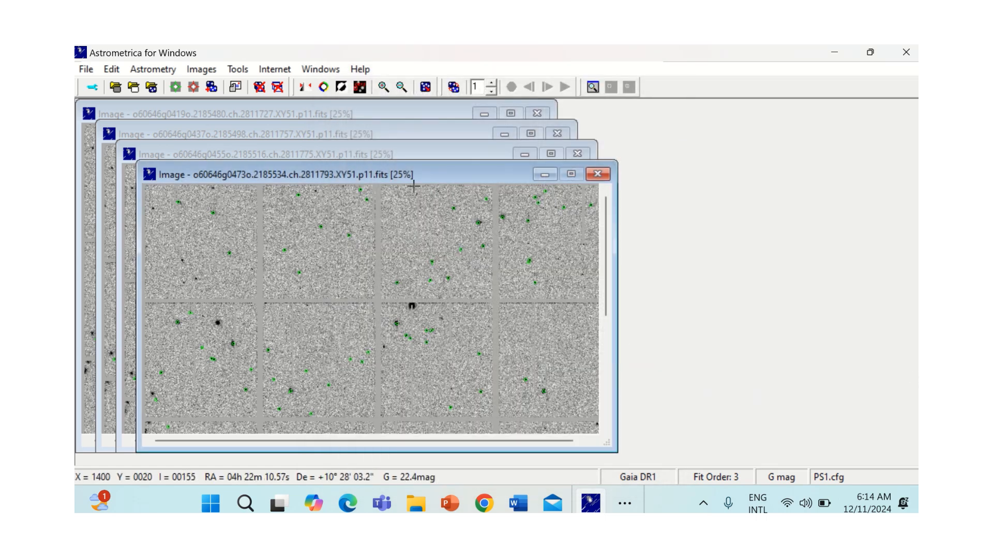
Step: Overlay the known objects on the images, fit the window to the image size and enlarge the front image to 50%
{"action": "left_click", "coordinate": [363, 92]}
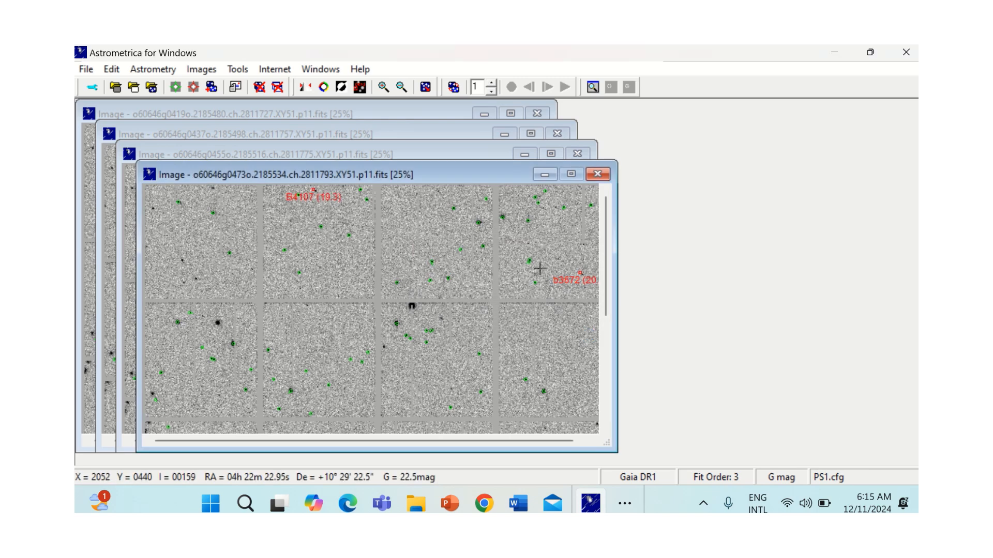
{"action": "left_click", "coordinate": [425, 87]}
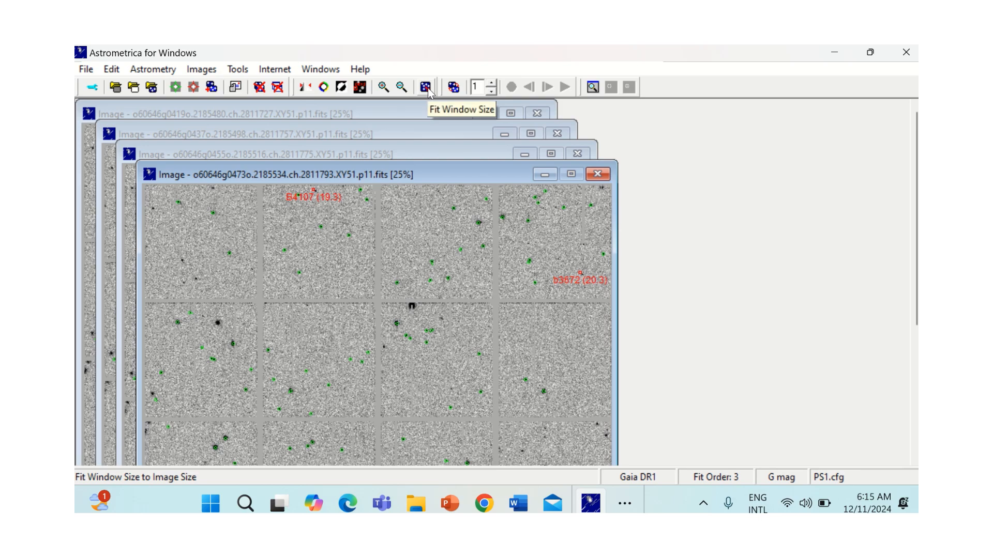
{"action": "left_click", "coordinate": [384, 88]}
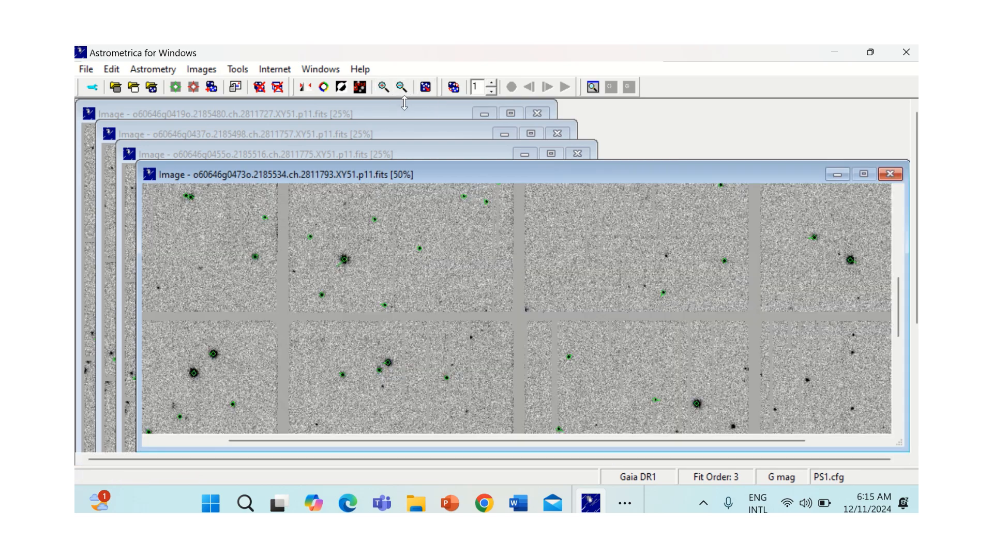
Step: Blink the current images, move the blink window to the workspace's upper-left corner and enlarge it to 50%
{"action": "left_click", "coordinate": [454, 87]}
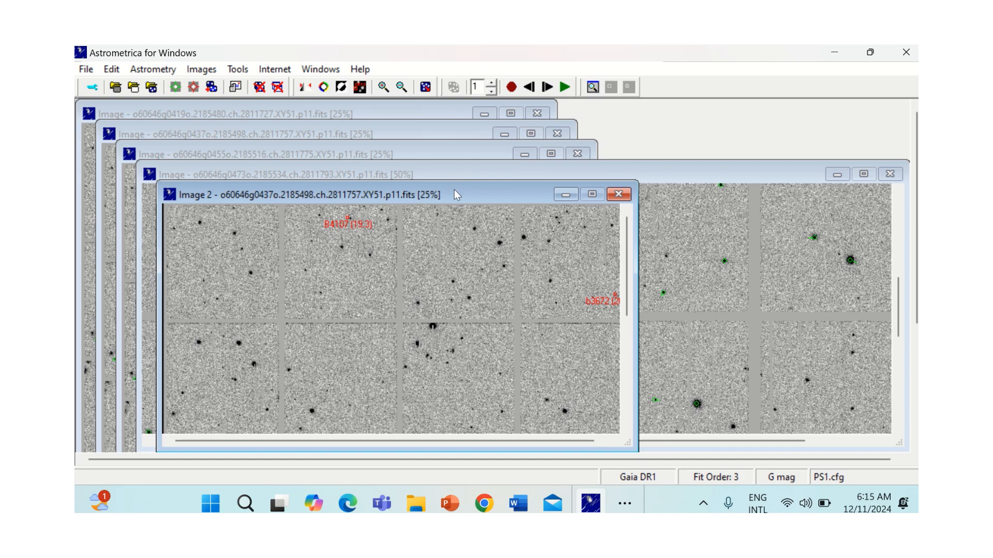
{"action": "left_click_drag", "start_coordinate": [454, 194], "coordinate": [378, 117]}
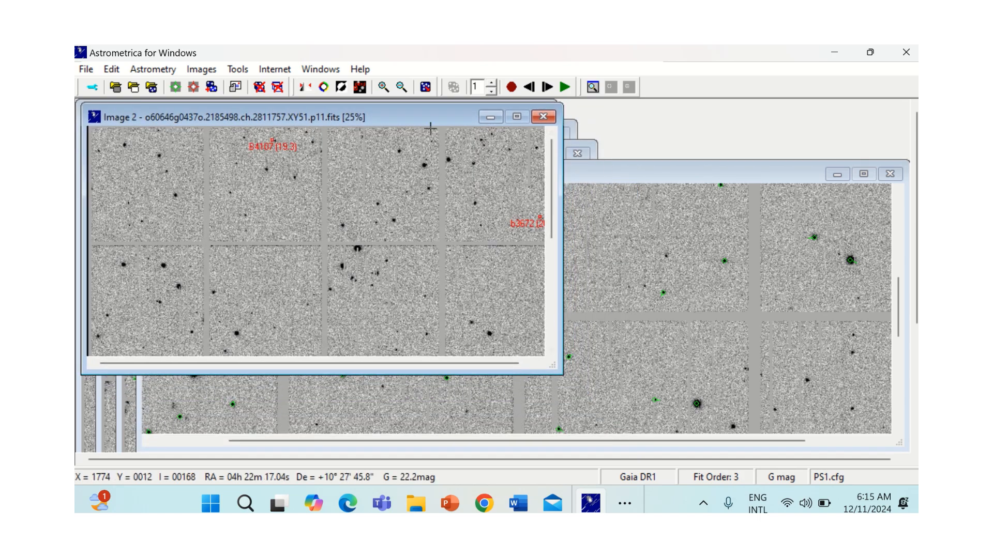
{"action": "left_click", "coordinate": [383, 87]}
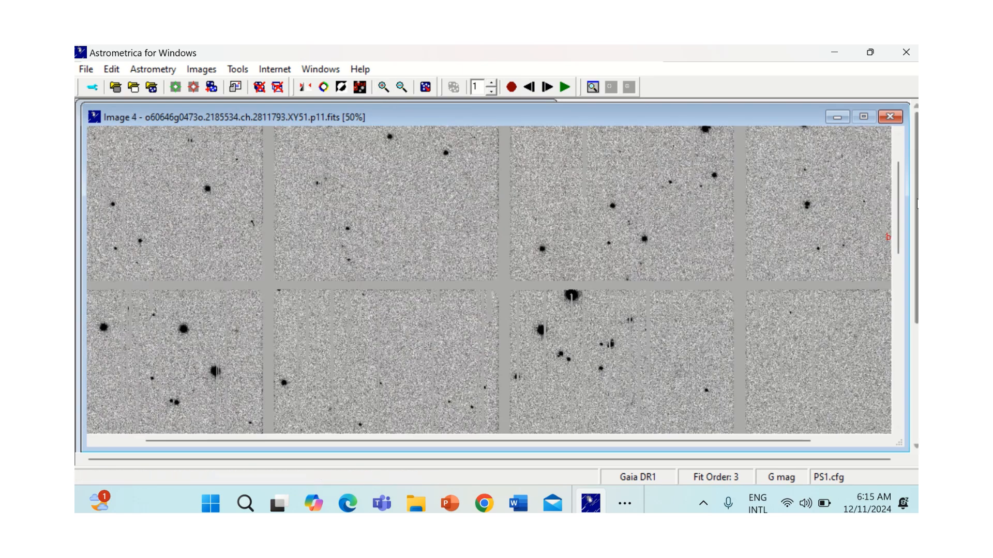
Step: Inspect a faint spot in the upper middle of the blinking images with object verification and close it without accepting
{"action": "left_click_drag", "start_coordinate": [899, 212], "coordinate": [899, 287]}
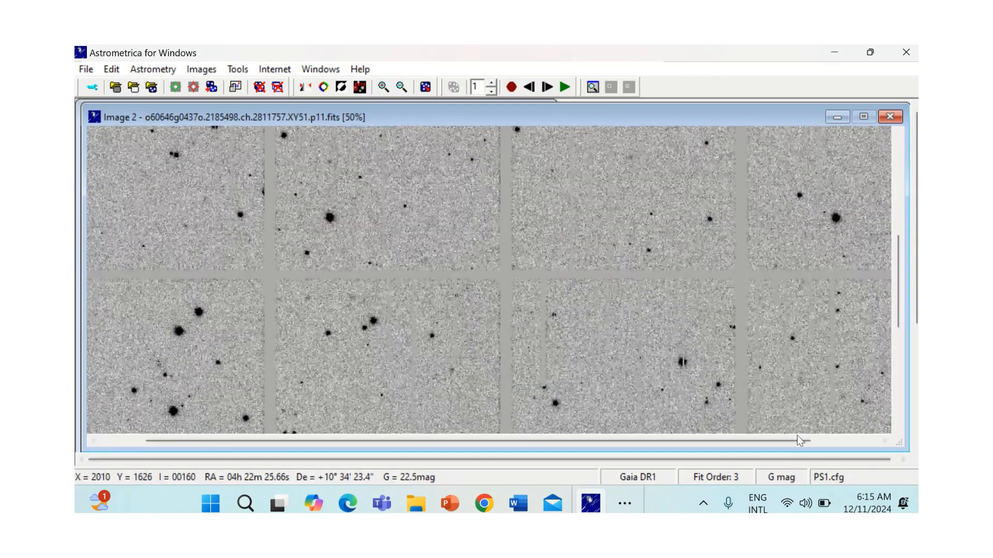
{"action": "left_click_drag", "start_coordinate": [800, 440], "coordinate": [837, 439]}
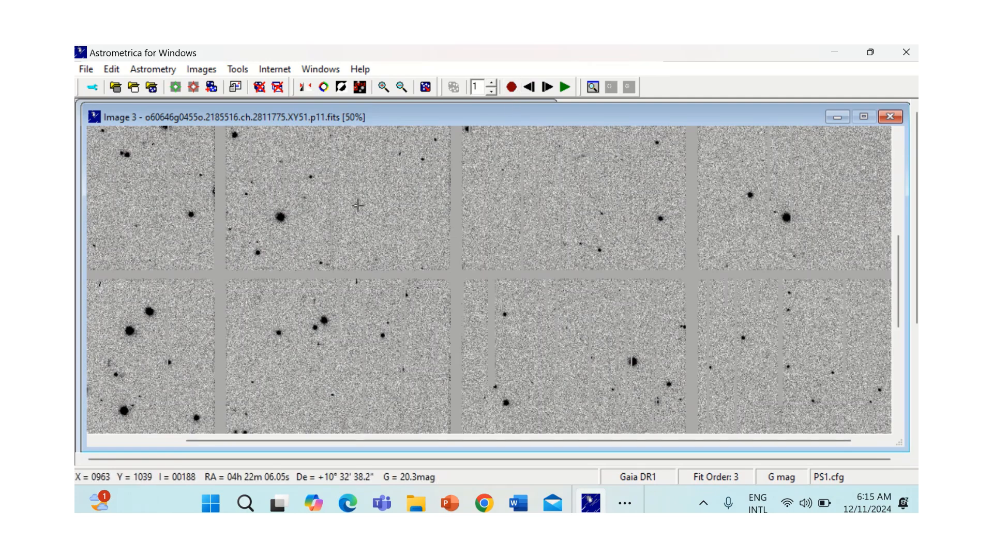
{"action": "left_click", "coordinate": [358, 205]}
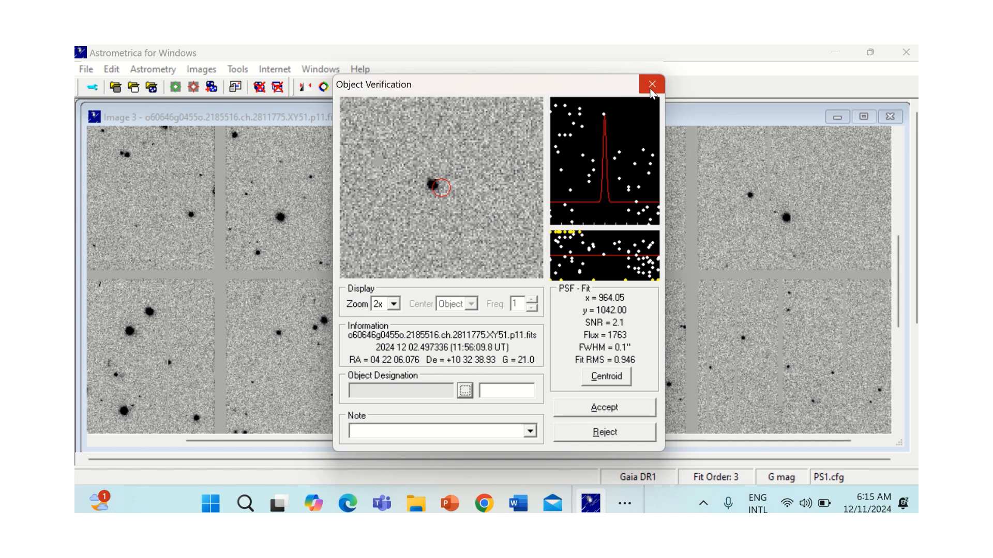
{"action": "left_click", "coordinate": [651, 84]}
Step: Open the MPC report file and select its entire text
{"action": "left_click", "coordinate": [86, 69]}
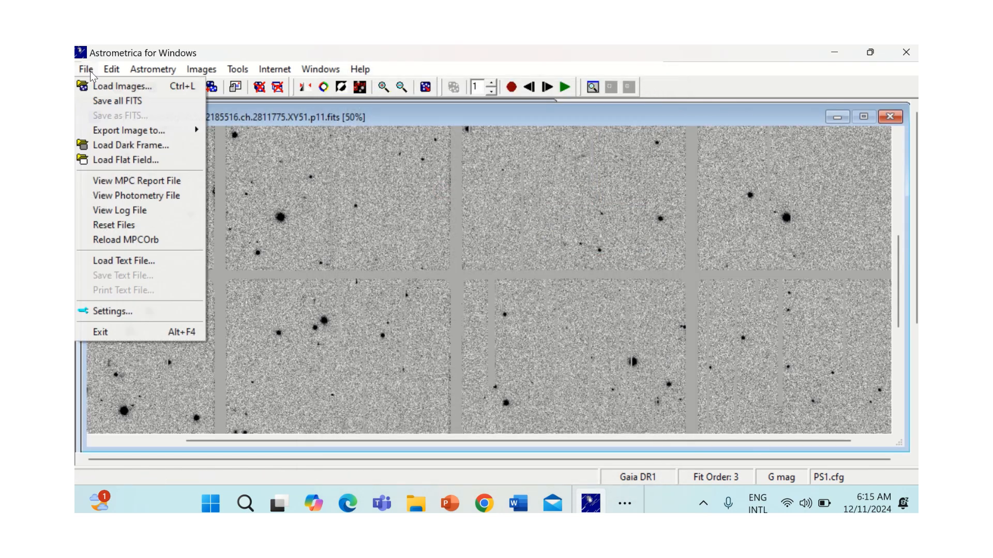
{"action": "left_click", "coordinate": [149, 181]}
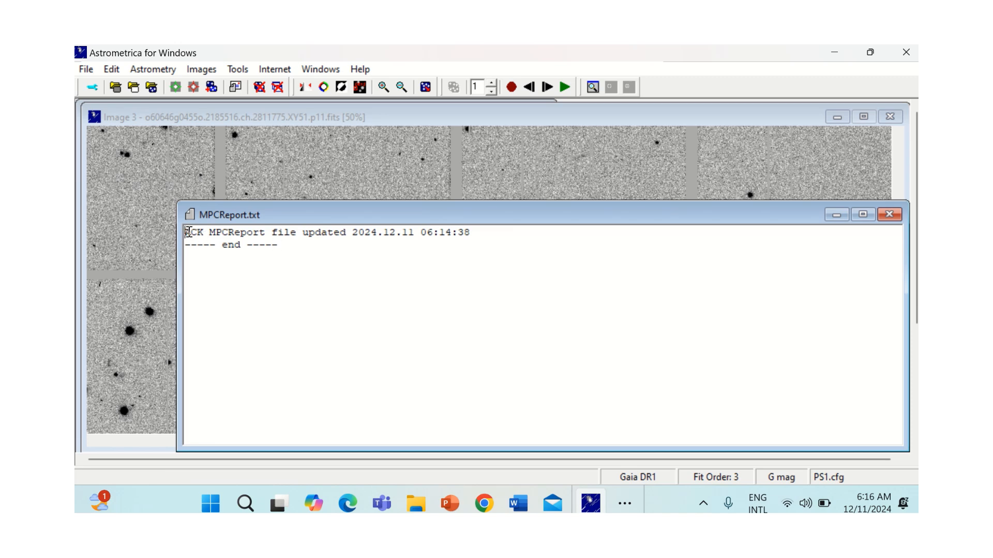
{"action": "left_click_drag", "start_coordinate": [186, 232], "coordinate": [310, 270]}
{"action": "key", "text": "ctrl+c"}
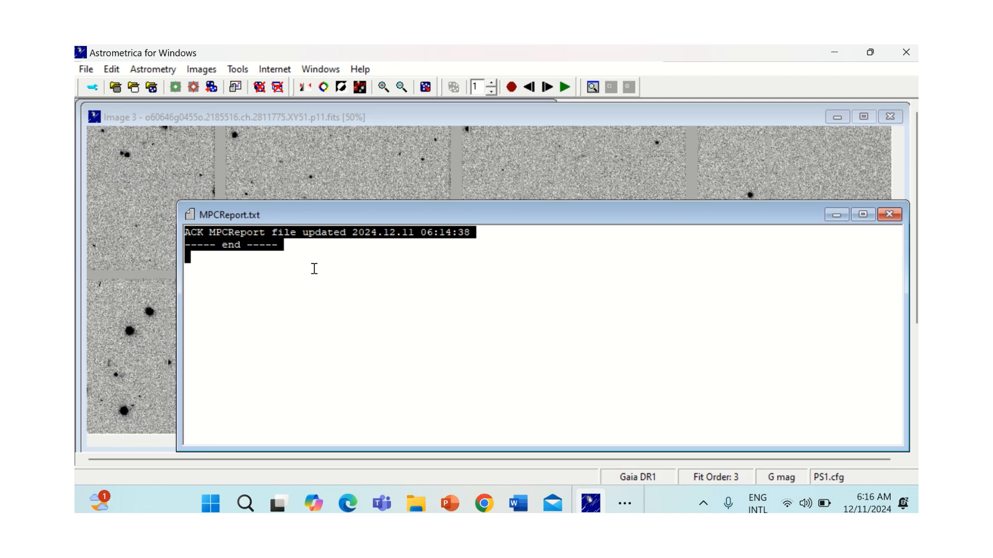
Step: Switch to the IASC team page in Chrome and mark the third-from-last citizen scientist for the MPC report
{"action": "left_click", "coordinate": [484, 503]}
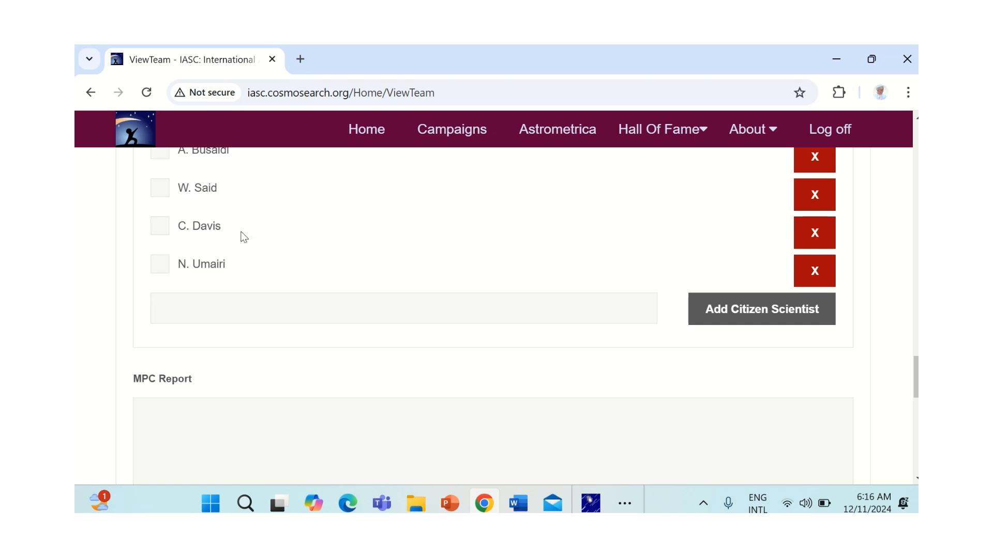
{"action": "scroll", "coordinate": [256, 237], "scroll_direction": "up", "scroll_amount": 1}
{"action": "scroll", "coordinate": [256, 238], "scroll_direction": "up", "scroll_amount": 1}
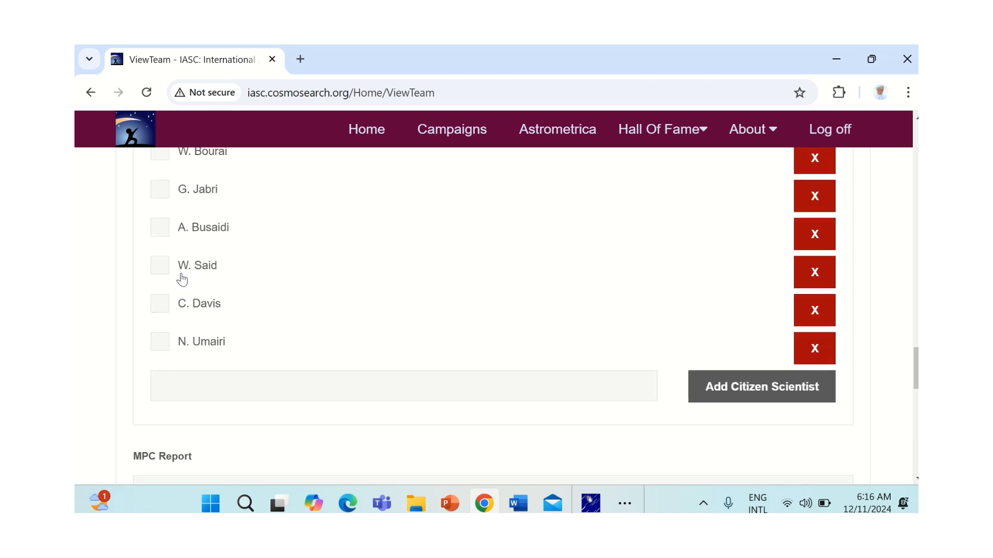
{"action": "left_click", "coordinate": [160, 267]}
Step: Choose ps2-20241127_8_XY66_p11 as the image set for the MPC report submission
{"action": "scroll", "coordinate": [303, 305], "scroll_direction": "down", "scroll_amount": 2}
{"action": "scroll", "coordinate": [315, 305], "scroll_direction": "down", "scroll_amount": 2}
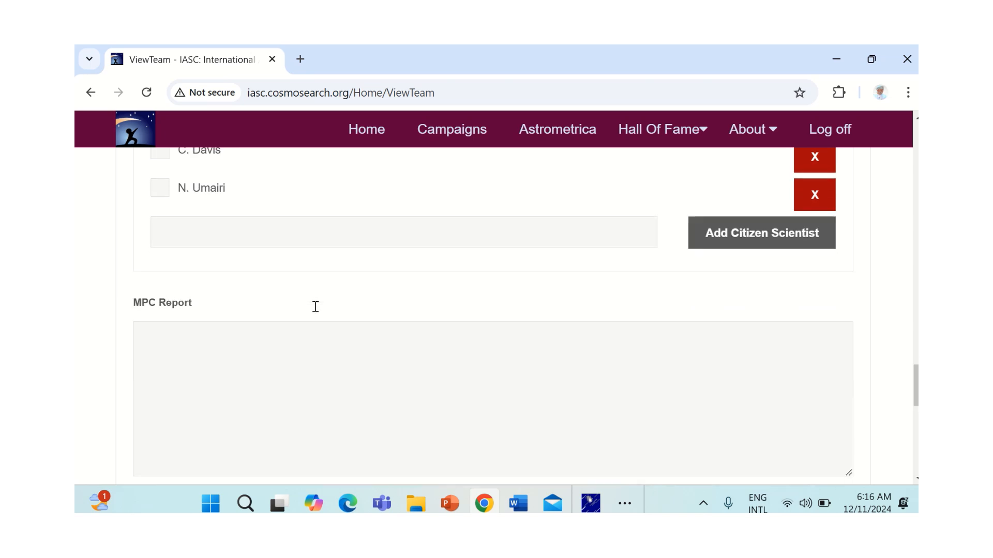
{"action": "scroll", "coordinate": [317, 309], "scroll_direction": "up", "scroll_amount": 13}
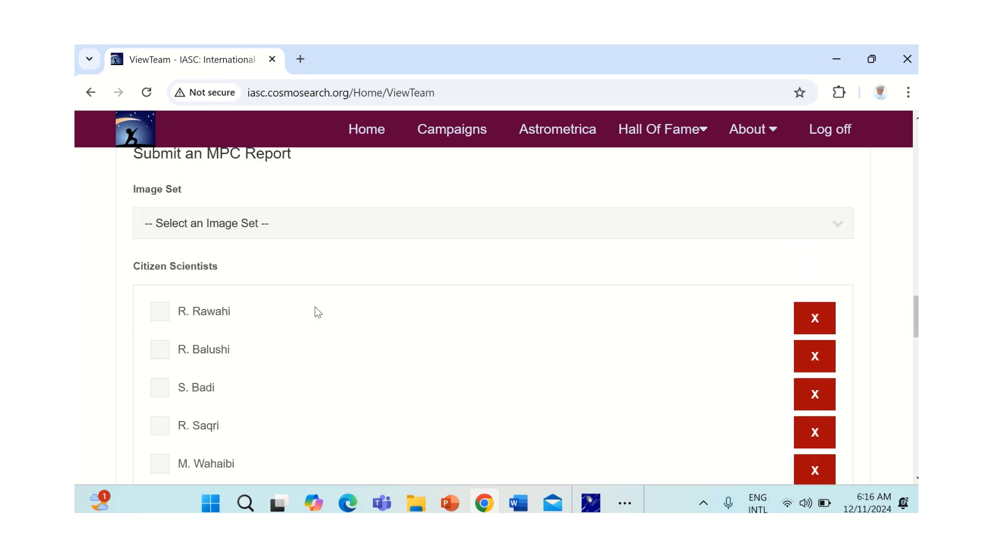
{"action": "left_click", "coordinate": [836, 227]}
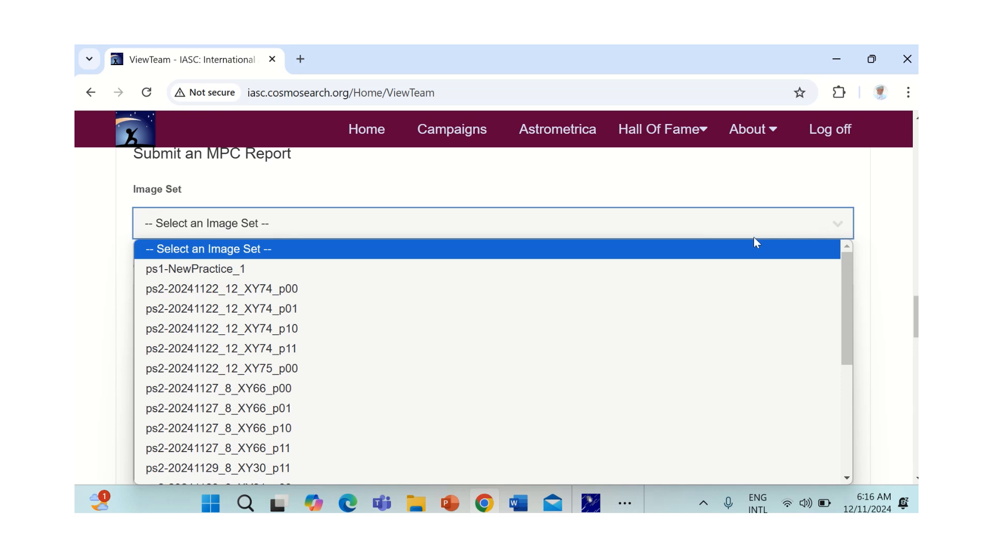
{"action": "left_click_drag", "start_coordinate": [842, 316], "coordinate": [815, 365]}
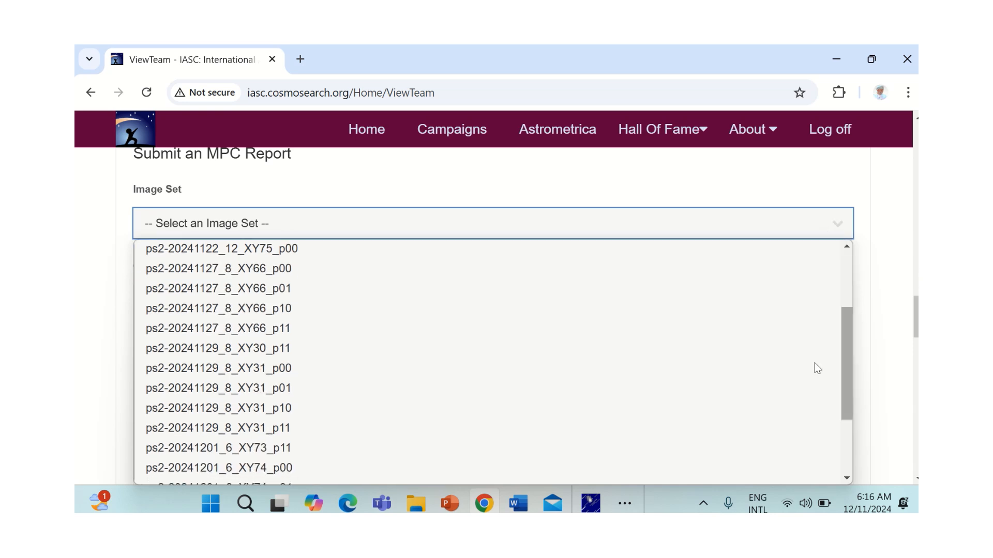
{"action": "left_click", "coordinate": [314, 330]}
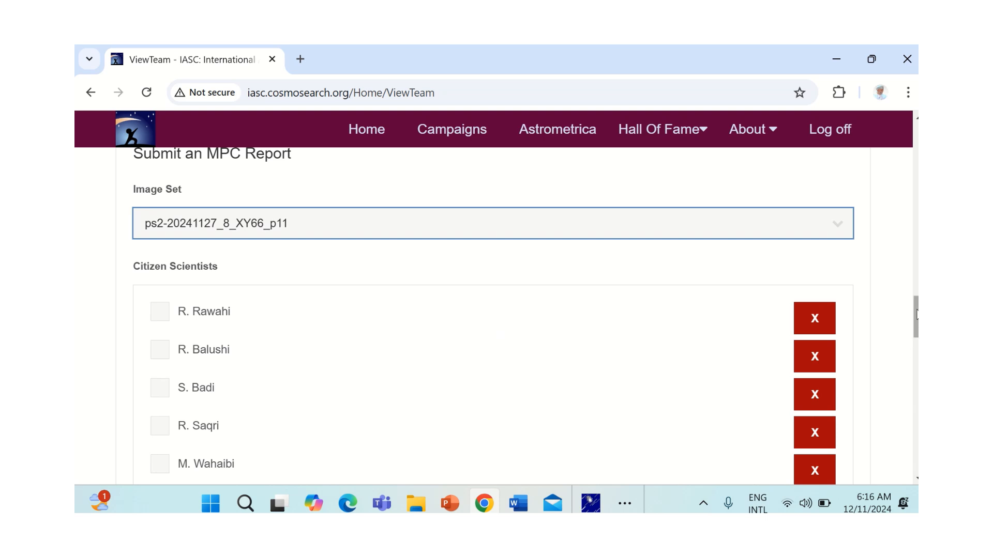
Step: Paste the copied report text into the MPC Report field of the submission form
{"action": "scroll", "coordinate": [409, 329], "scroll_direction": "down", "scroll_amount": 12}
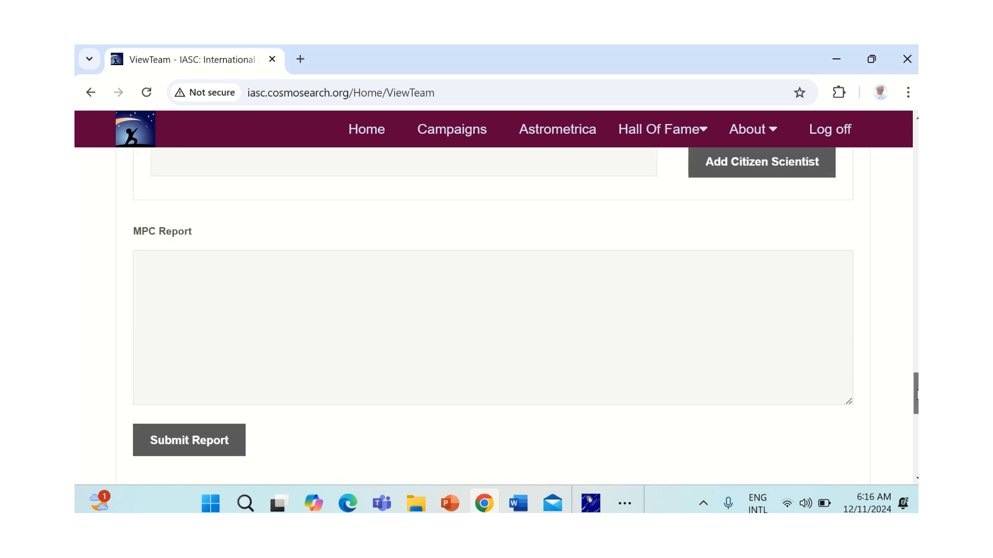
{"action": "scroll", "coordinate": [408, 329], "scroll_direction": "up", "scroll_amount": 1}
{"action": "left_click", "coordinate": [271, 324]}
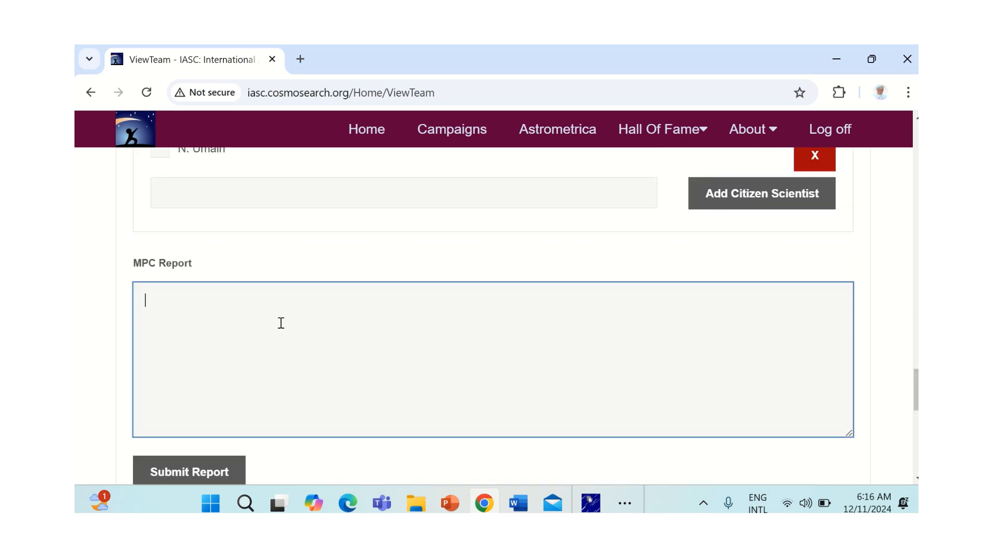
{"action": "key", "text": "ctrl+v"}
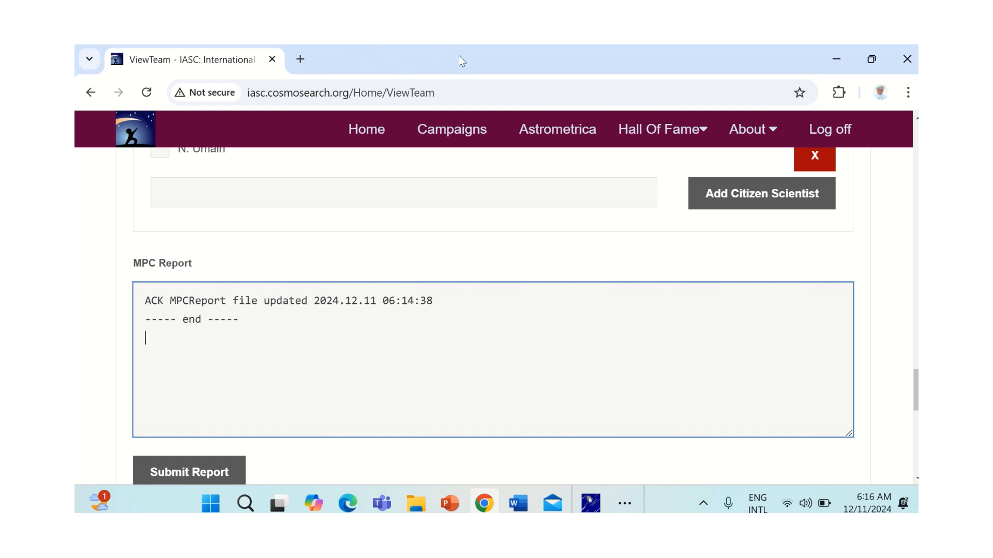
{"action": "mouse_move", "coordinate": [443, 48]}
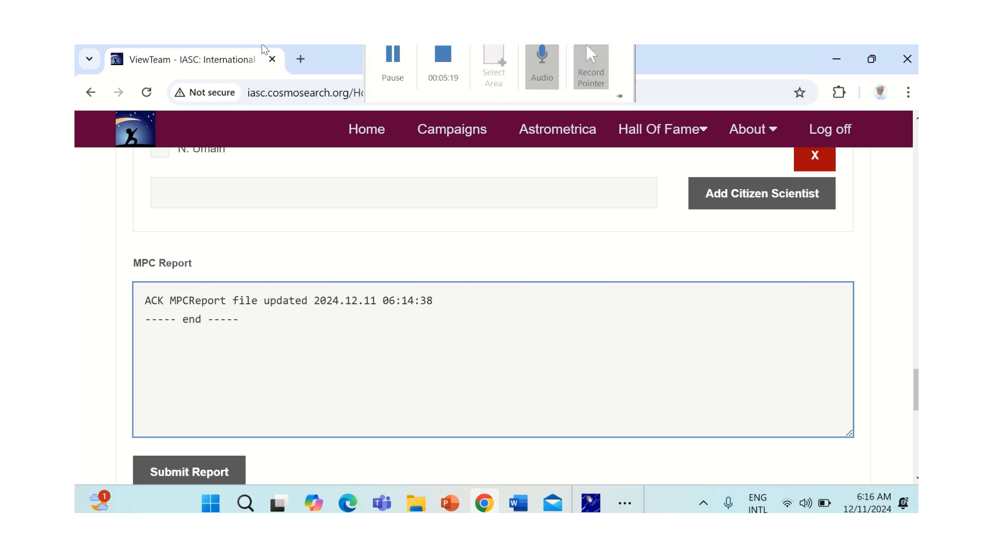